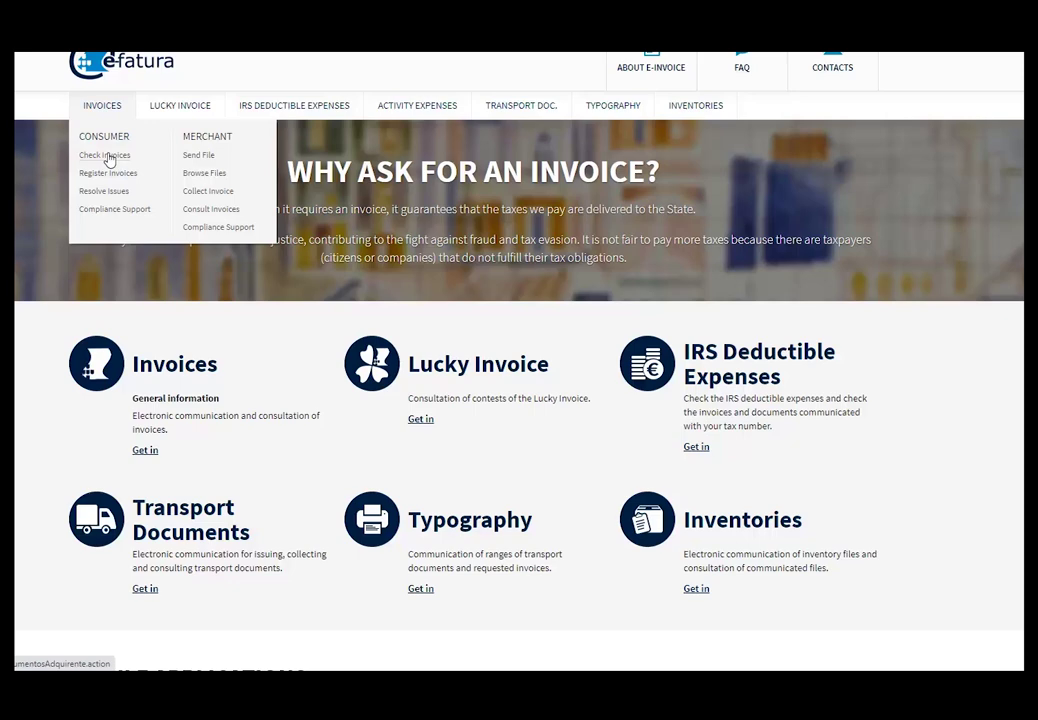
Open the consumer's Check Invoices list and go to the second page of results.
click(108, 158)
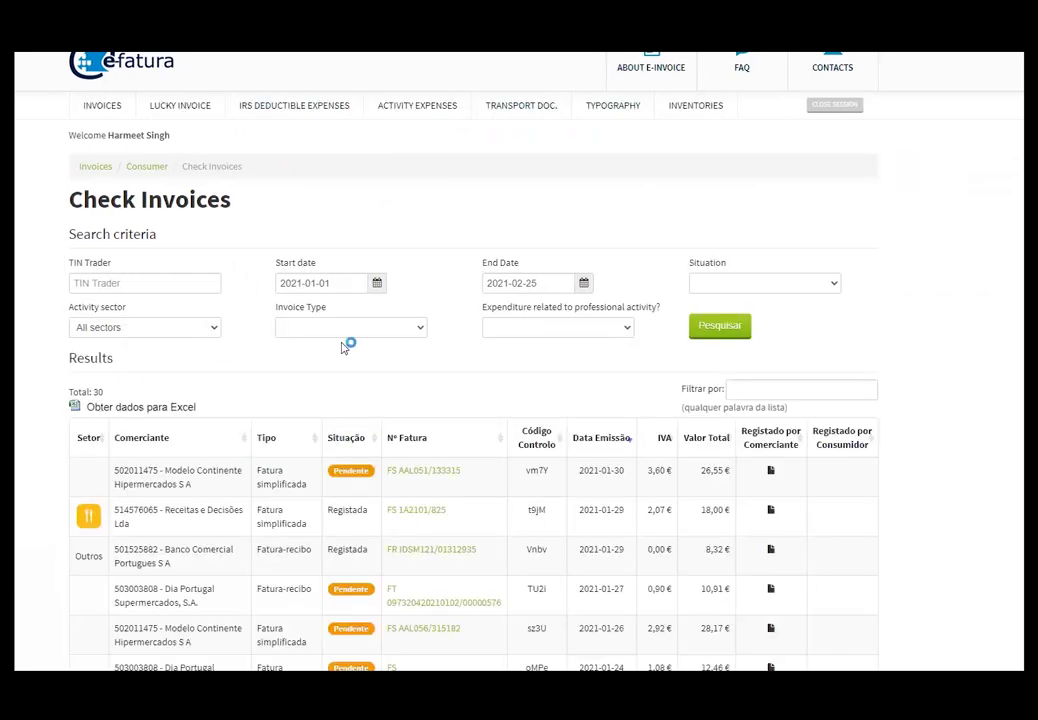
scroll(380, 364, down, 2)
scroll(380, 366, down, 4)
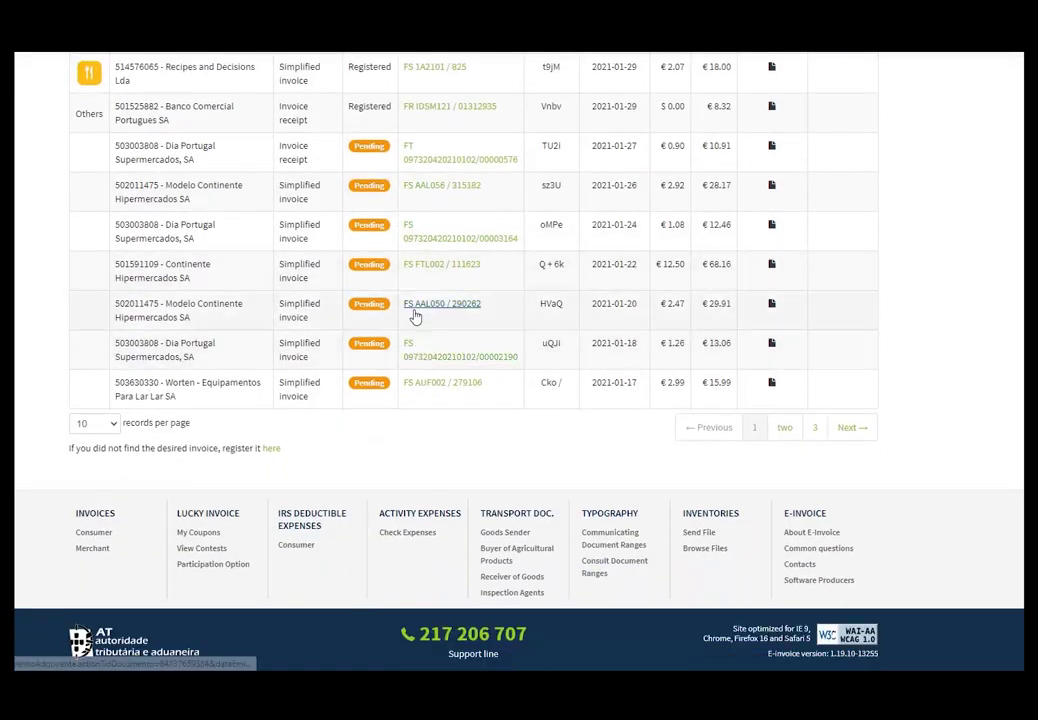
click(851, 437)
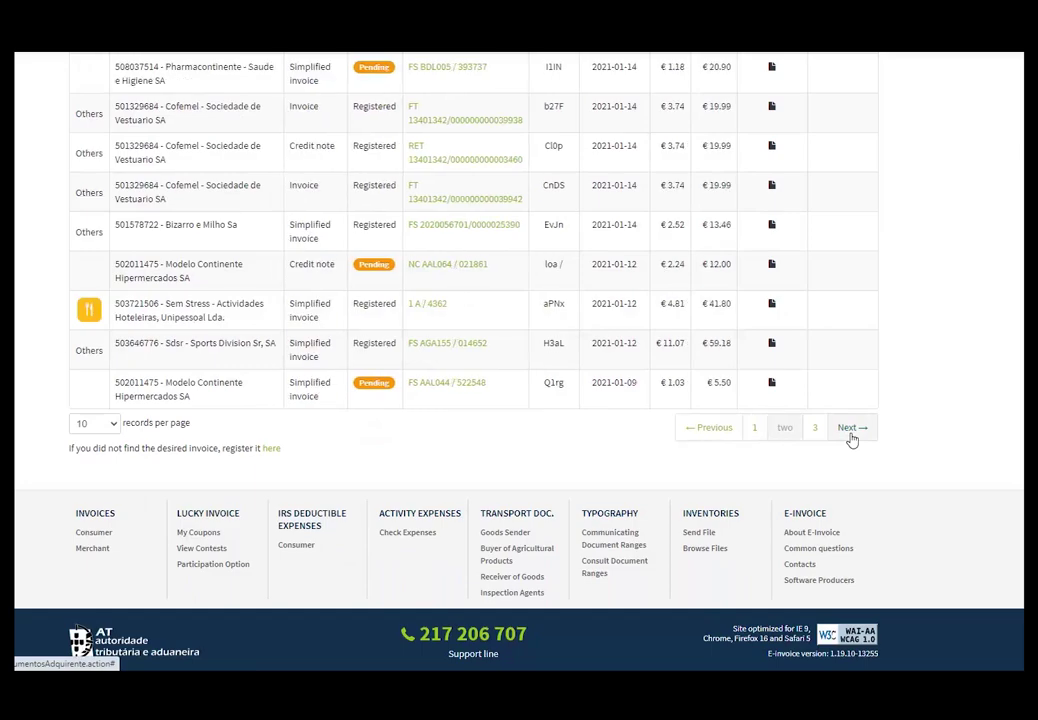
Show 50 records per page and look through the full invoice list.
click(108, 426)
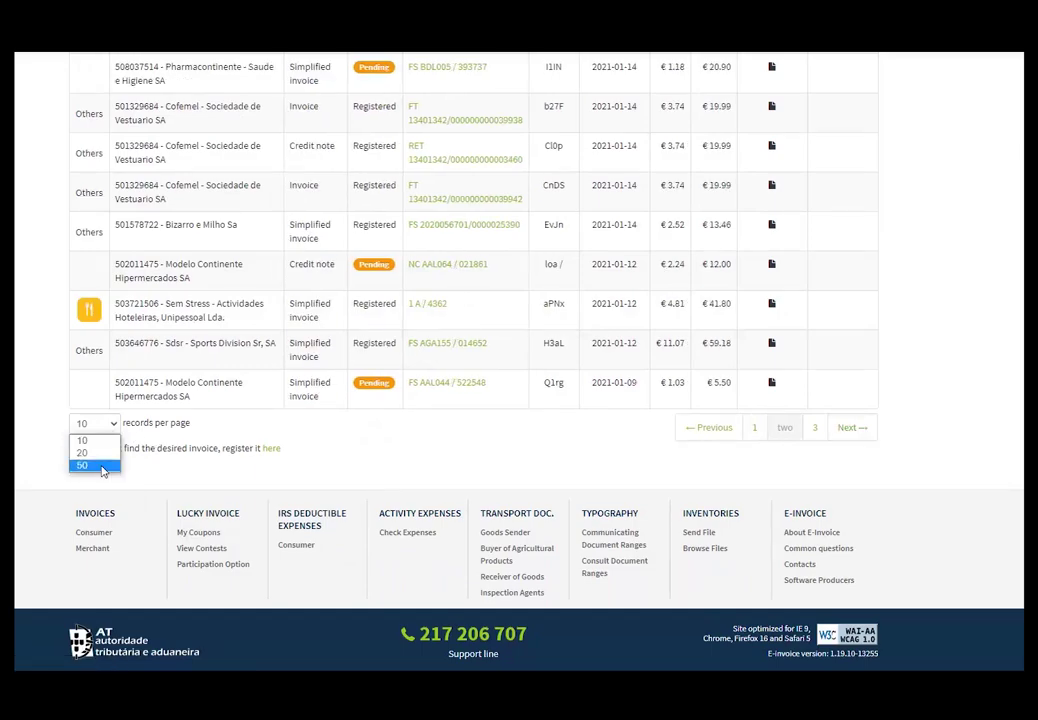
click(90, 464)
scroll(549, 324, down, 5)
scroll(542, 331, down, 2)
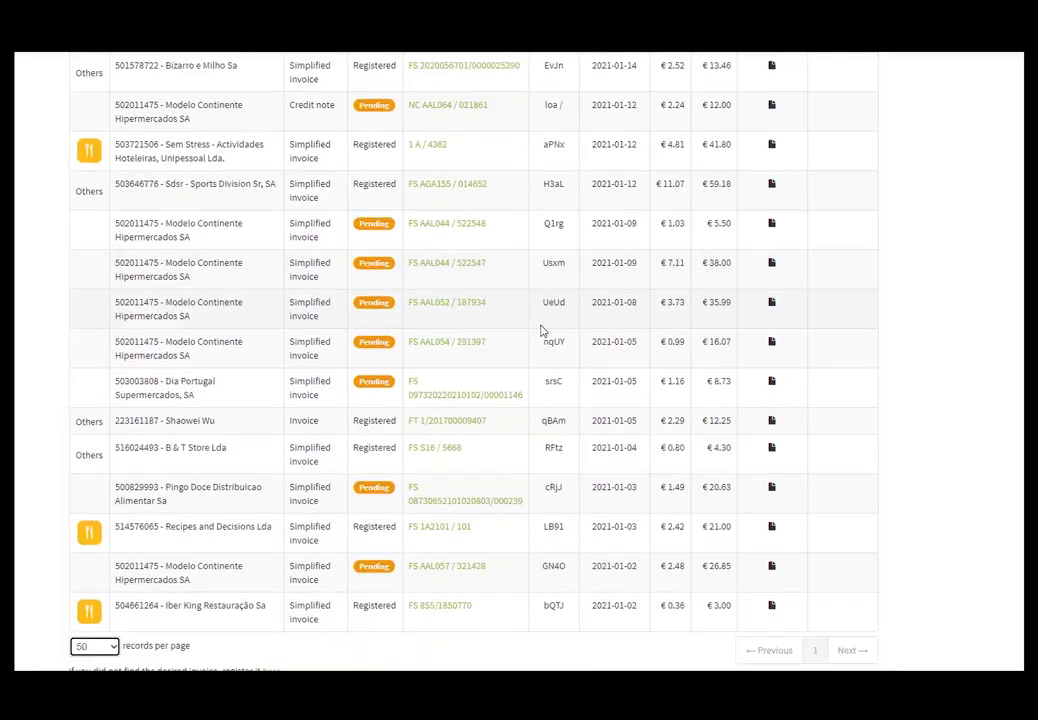
scroll(549, 340, up, 10)
scroll(505, 364, down, 1)
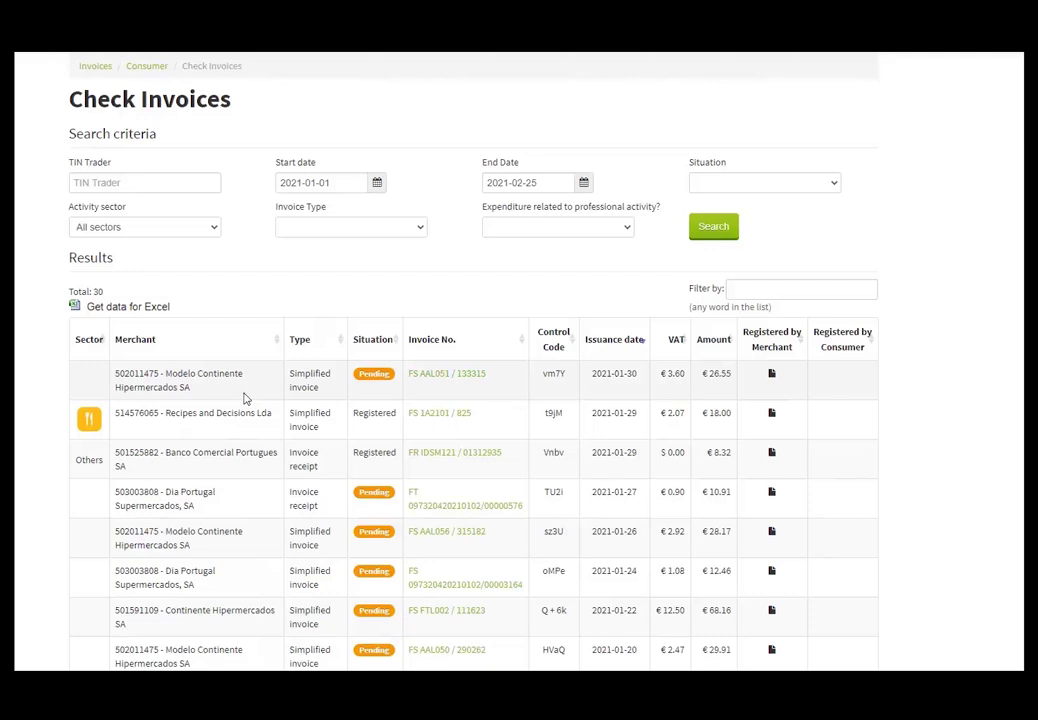
Set the acquisition activity of the pending Modelo Continente invoice dated 2021-01-30 to Accommodation, catering and similar, and save it.
click(448, 379)
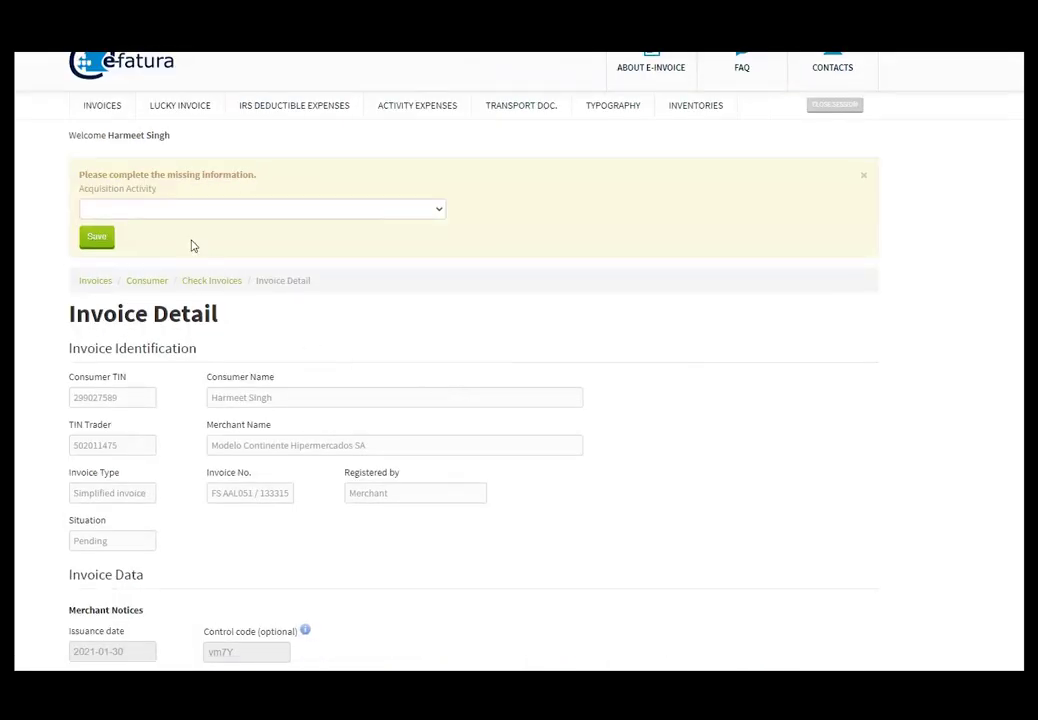
click(162, 210)
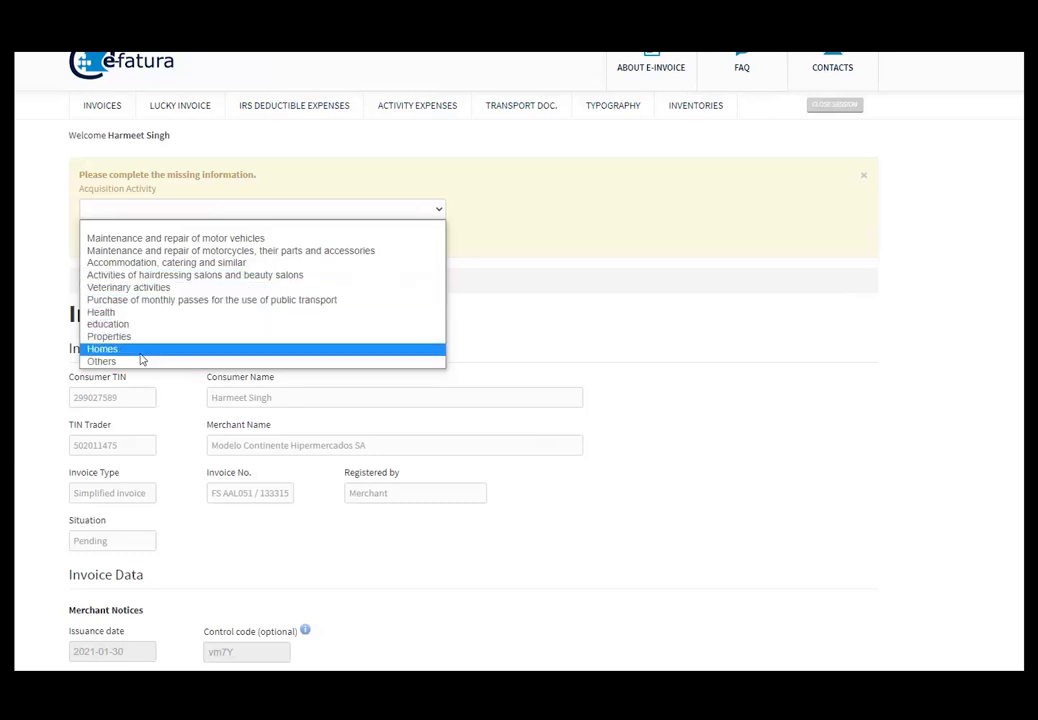
click(211, 263)
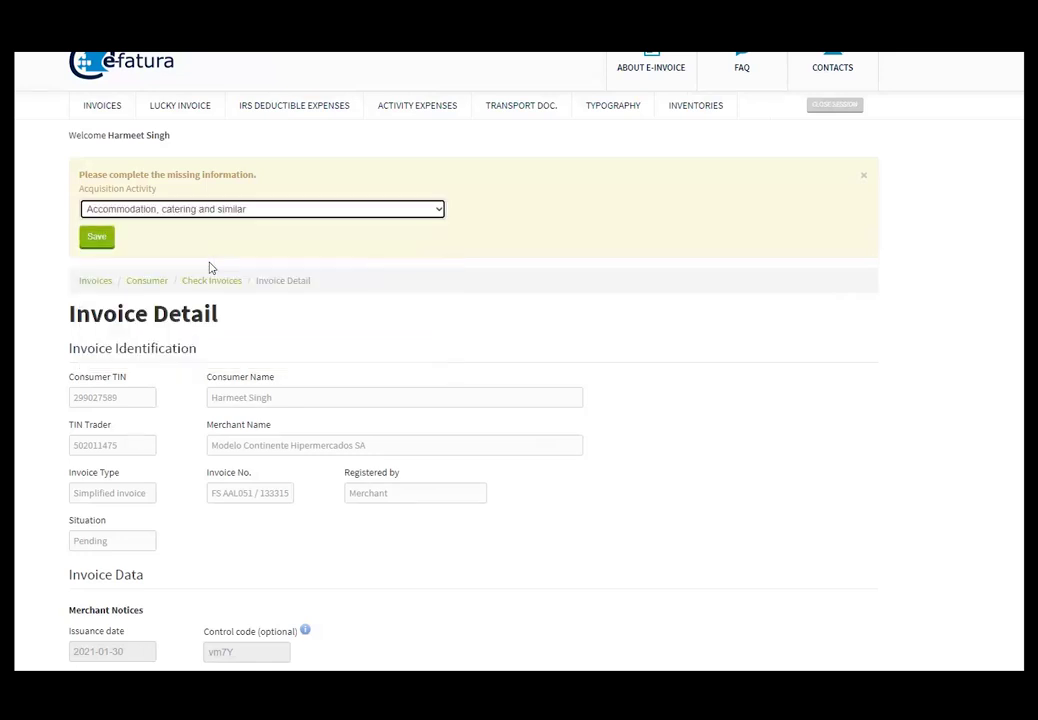
click(97, 240)
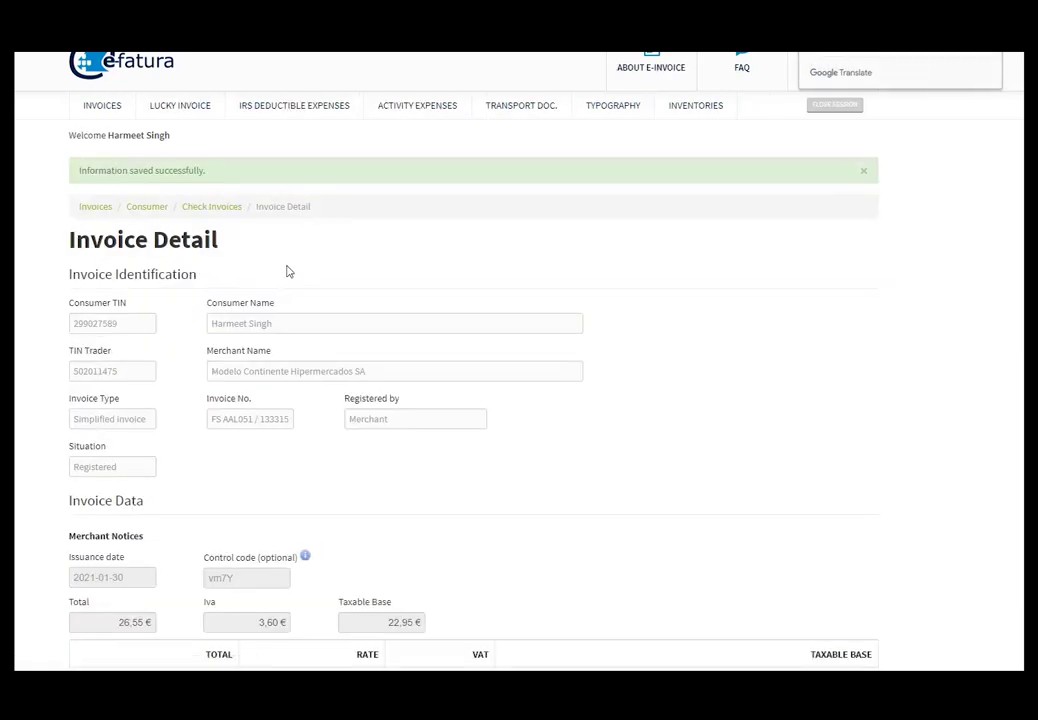
Return to the consumer's Check Invoices list and look through the first two pages for pending invoices.
click(104, 105)
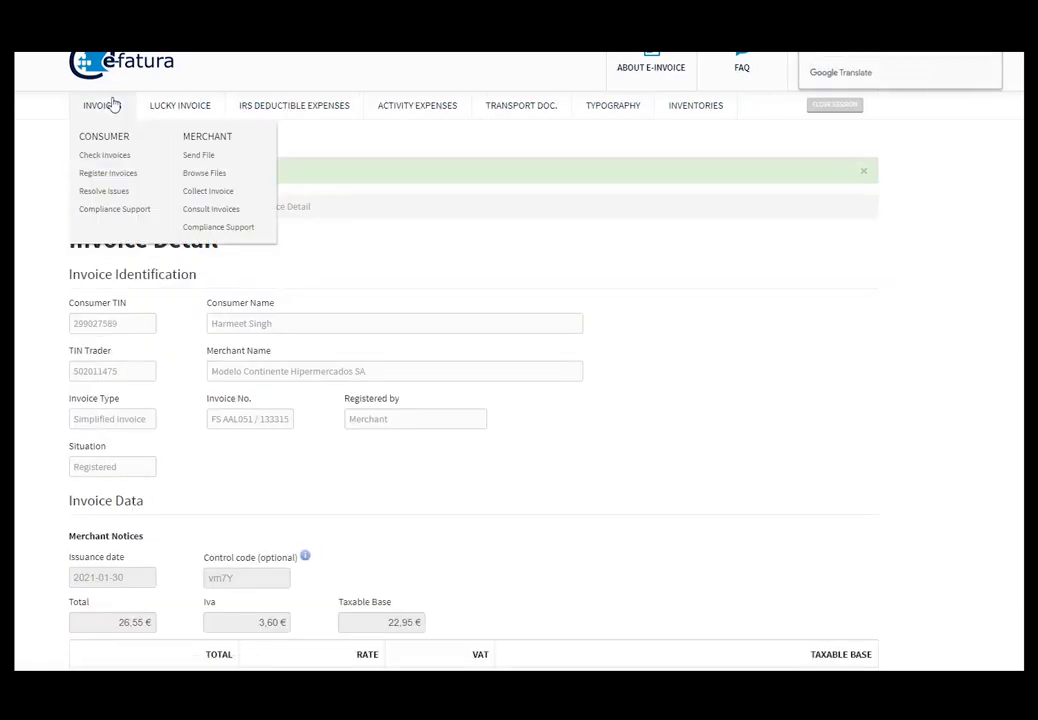
click(126, 172)
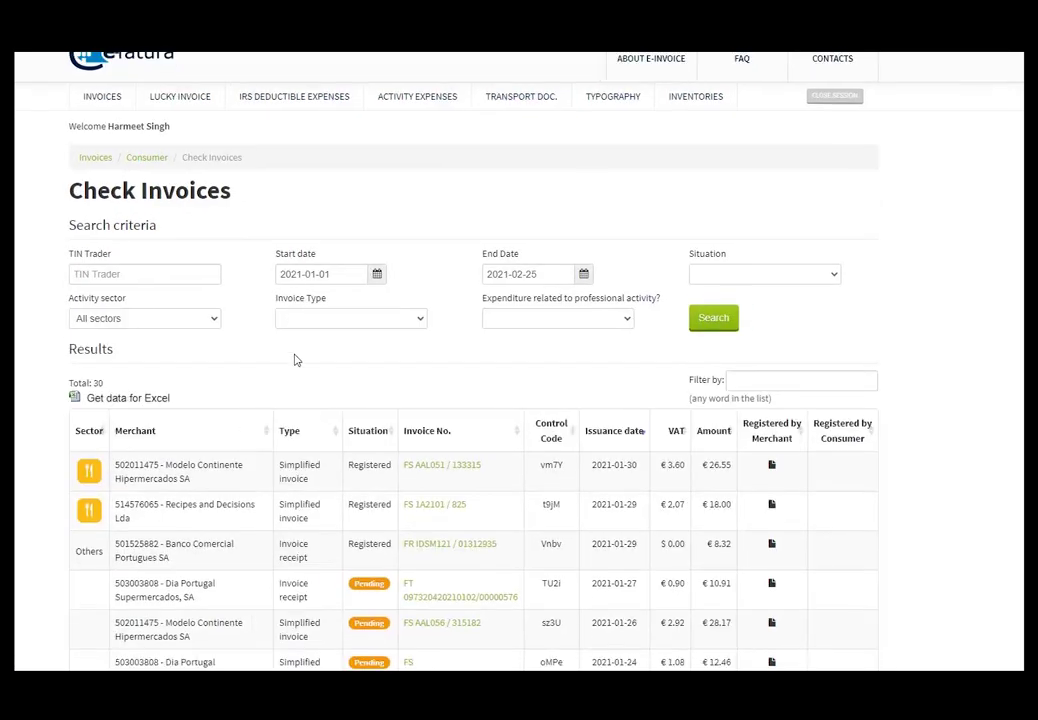
scroll(300, 400, down, 1)
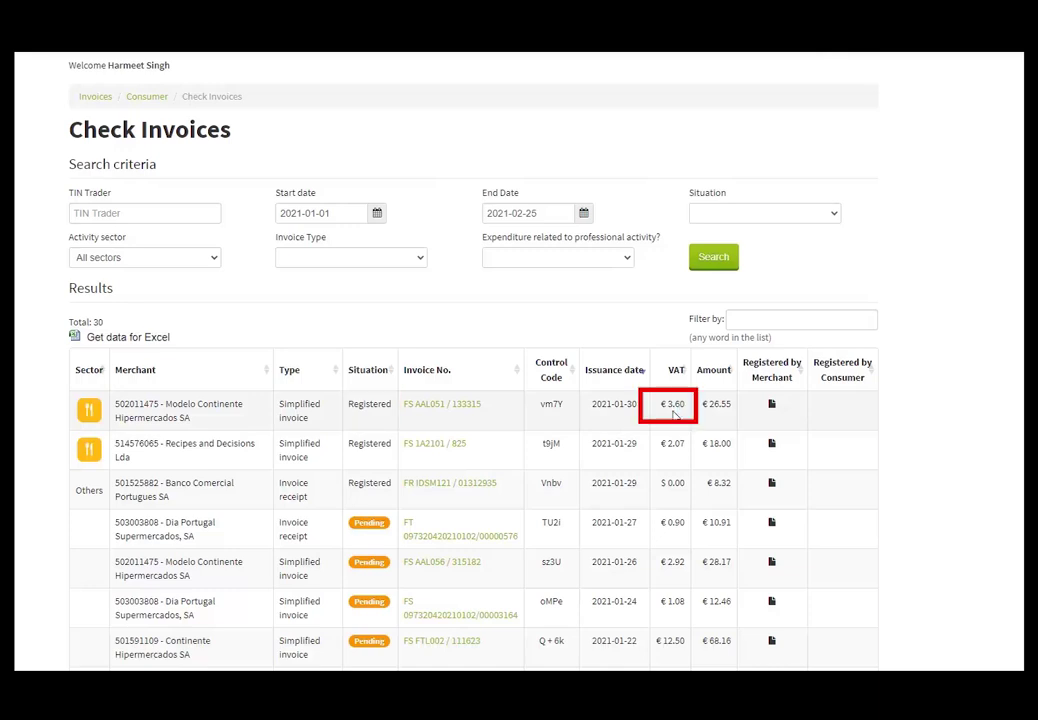
scroll(600, 411, down, 3)
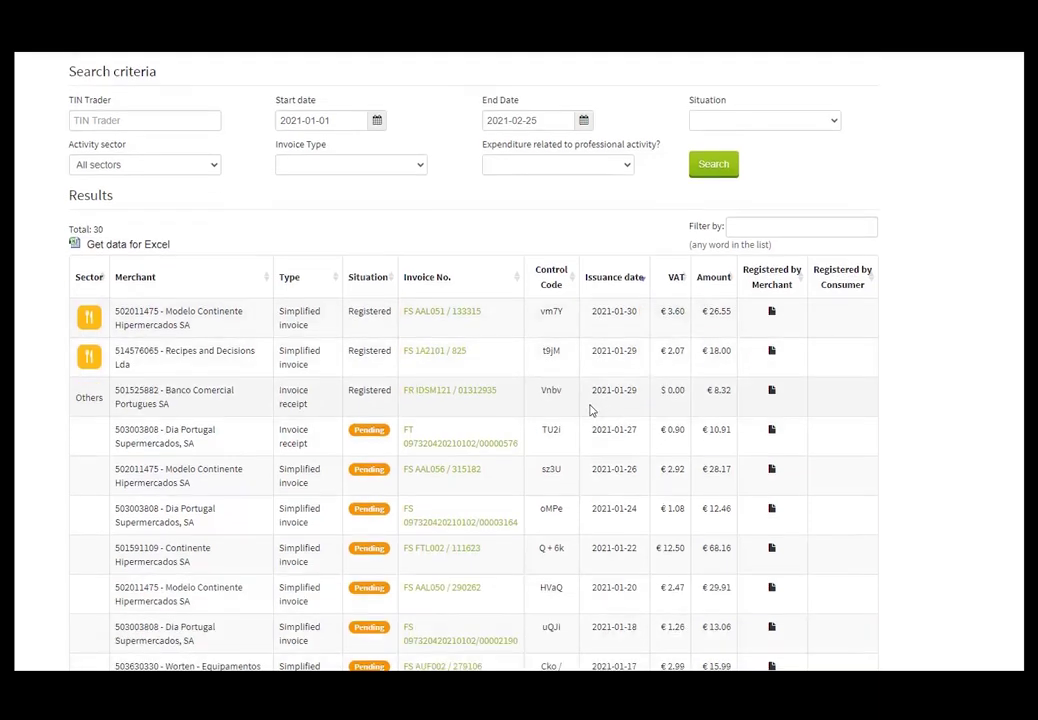
scroll(395, 315, down, 3)
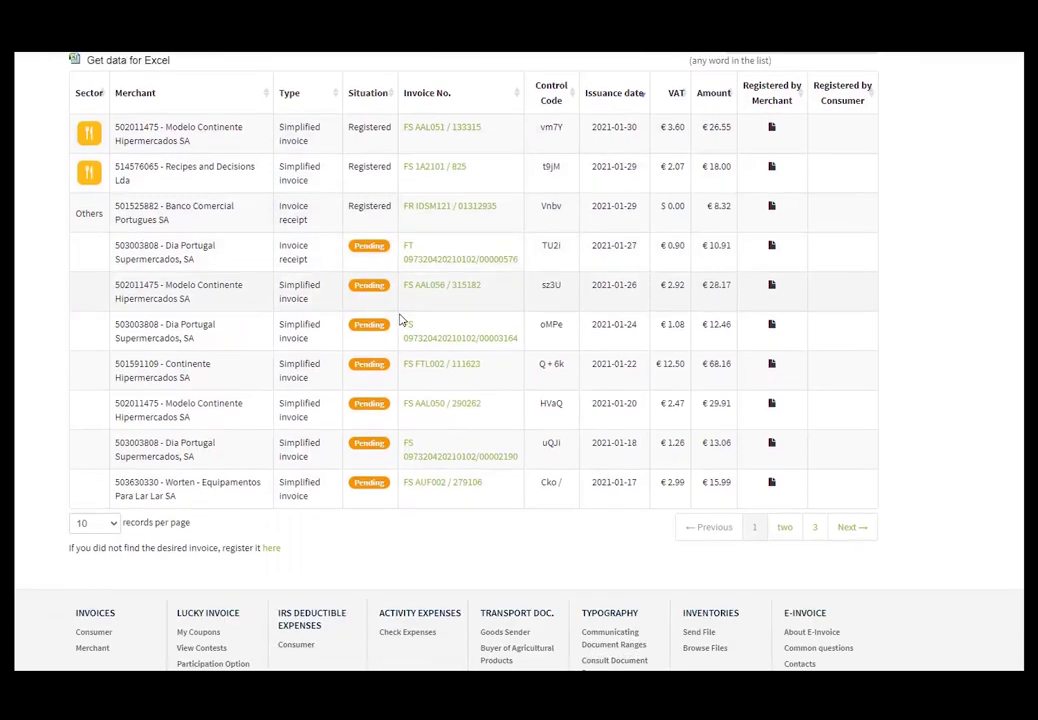
scroll(398, 290, up, 3)
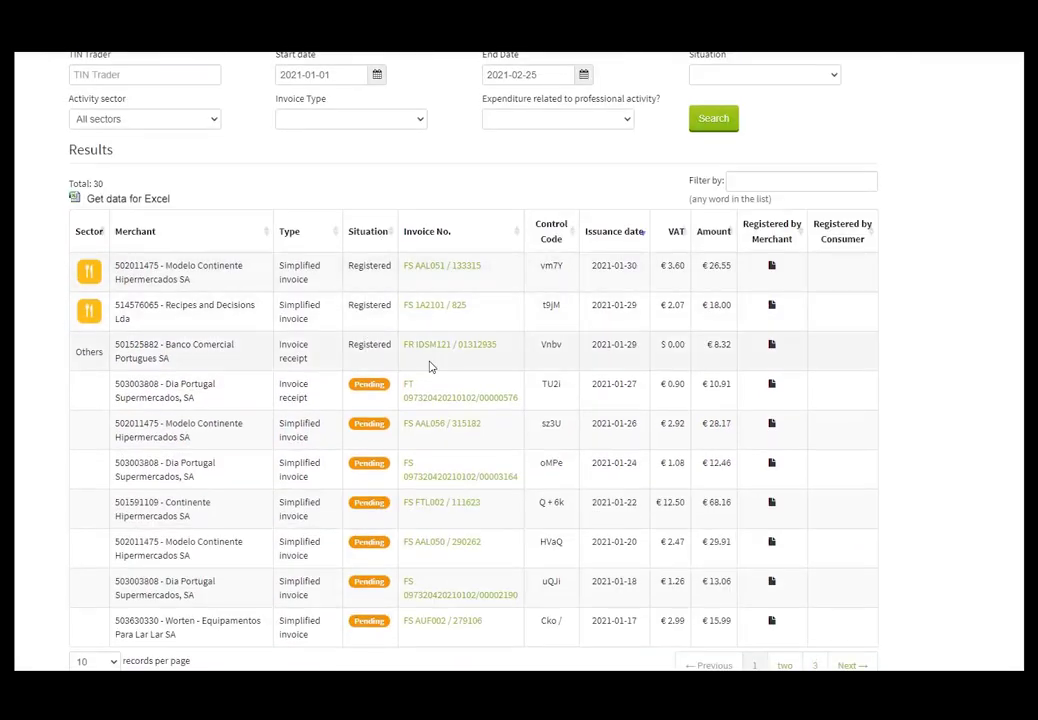
scroll(430, 367, down, 3)
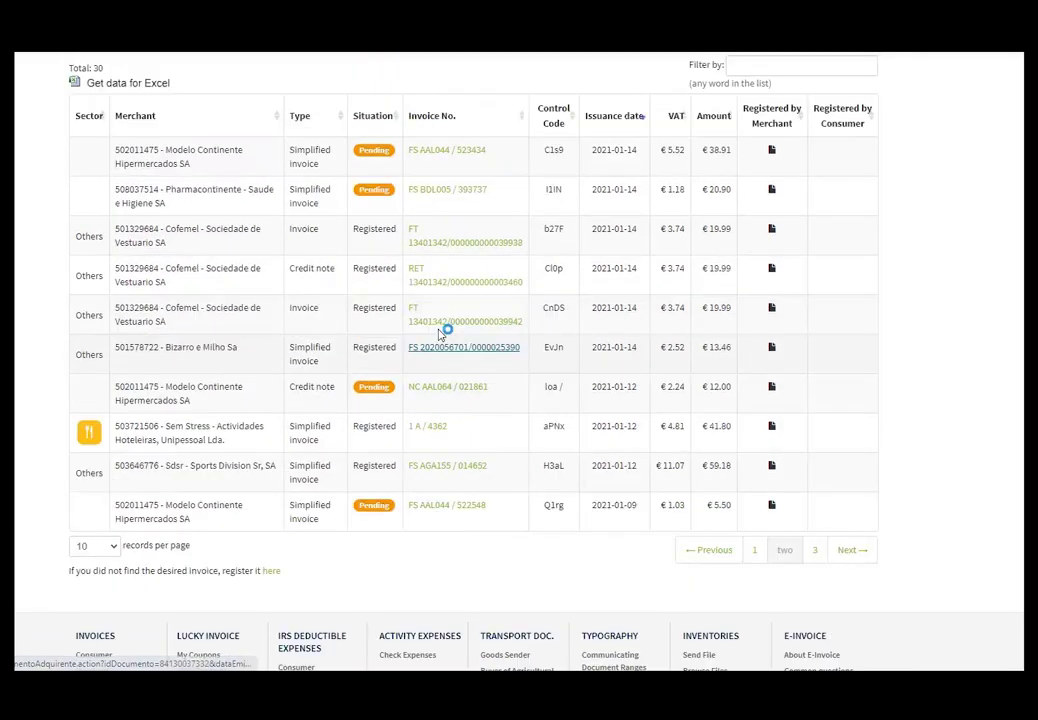
scroll(408, 343, up, 3)
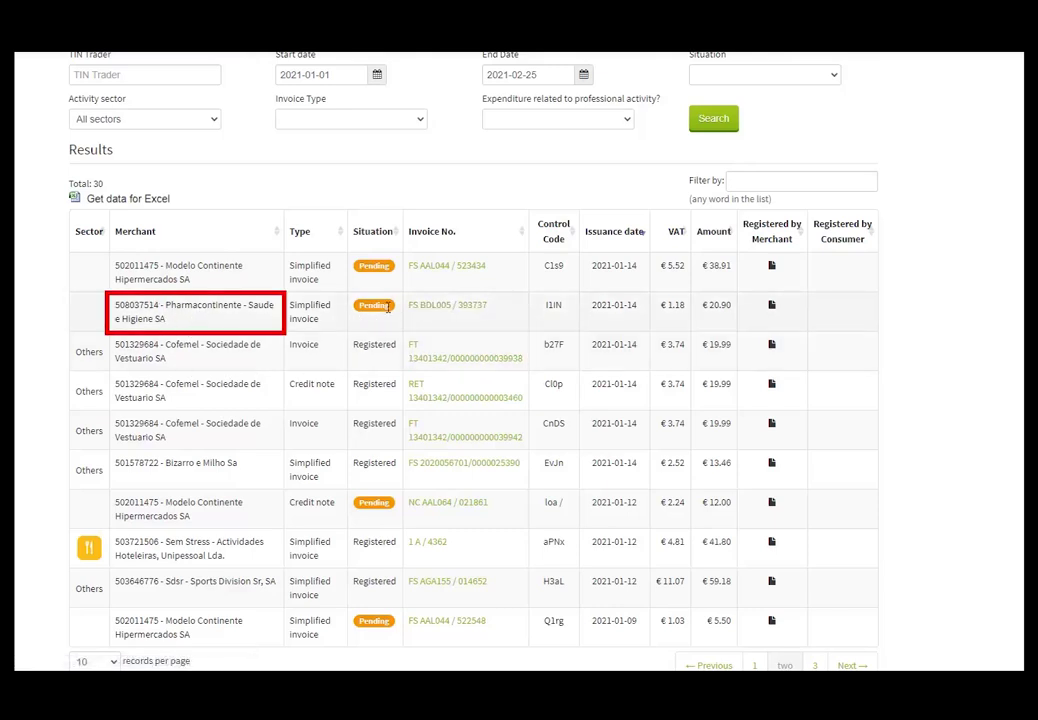
Set the acquisition activity of the pending Pharmacontinente invoice to Health, save it, and review the invoice details.
click(440, 307)
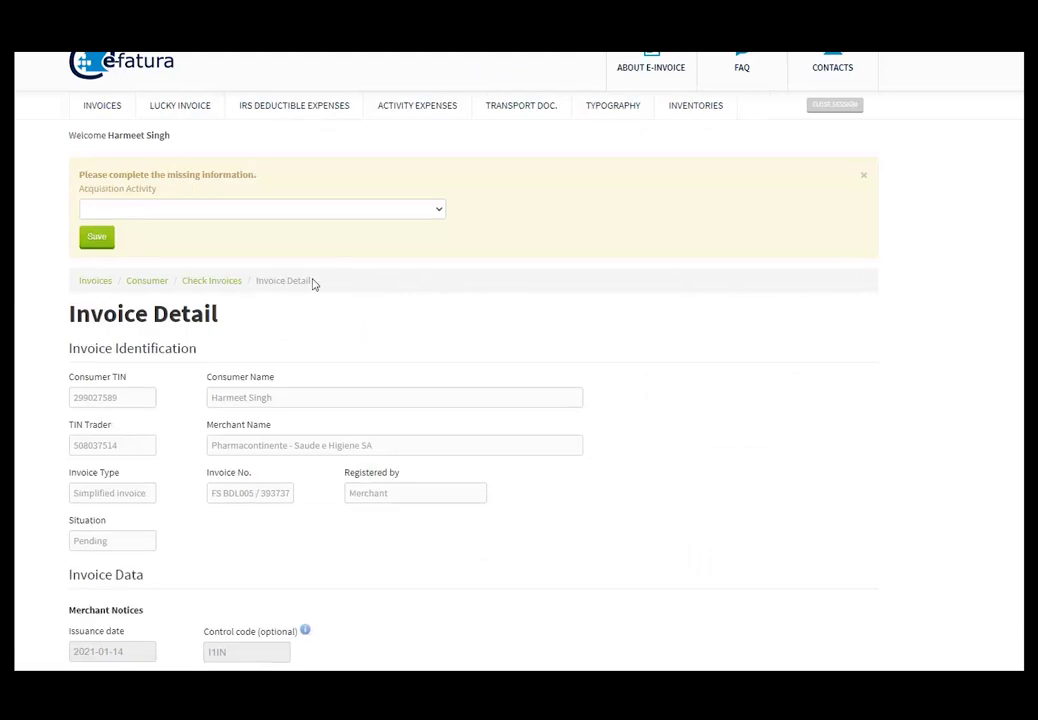
click(167, 210)
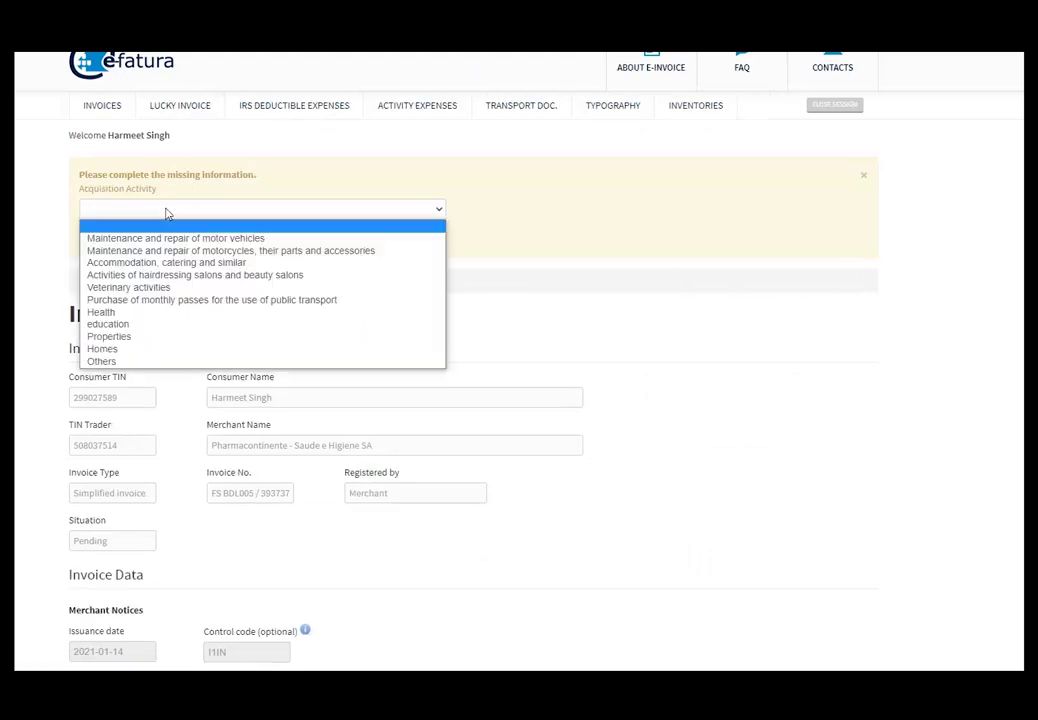
click(172, 313)
click(98, 238)
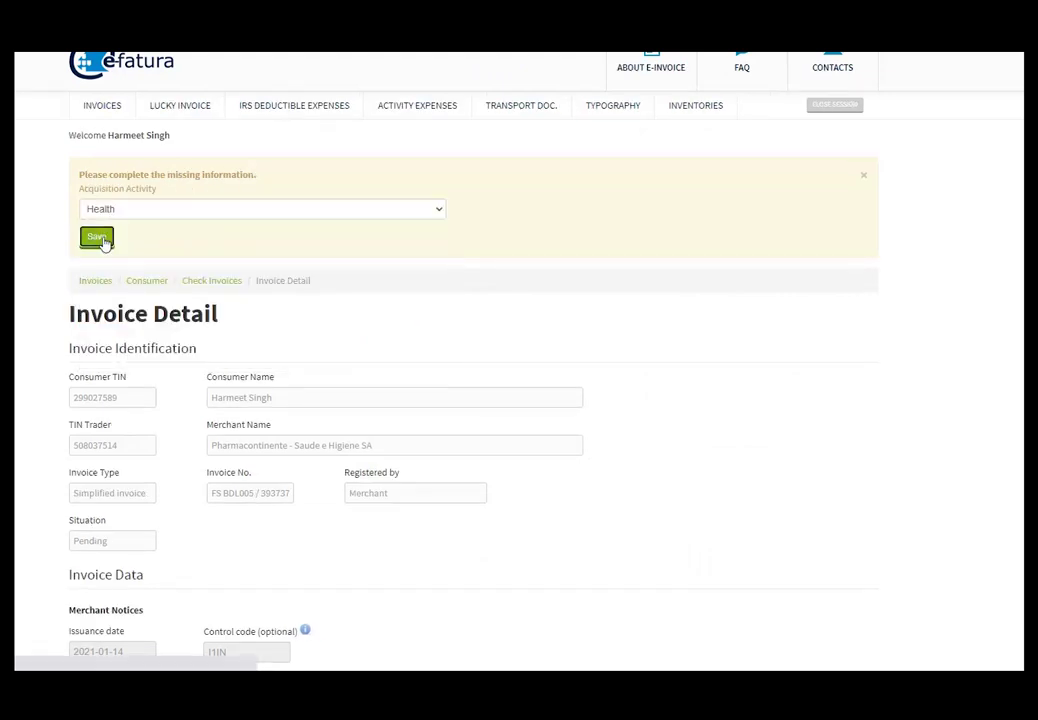
scroll(600, 400, down, 1)
scroll(174, 213, down, 2)
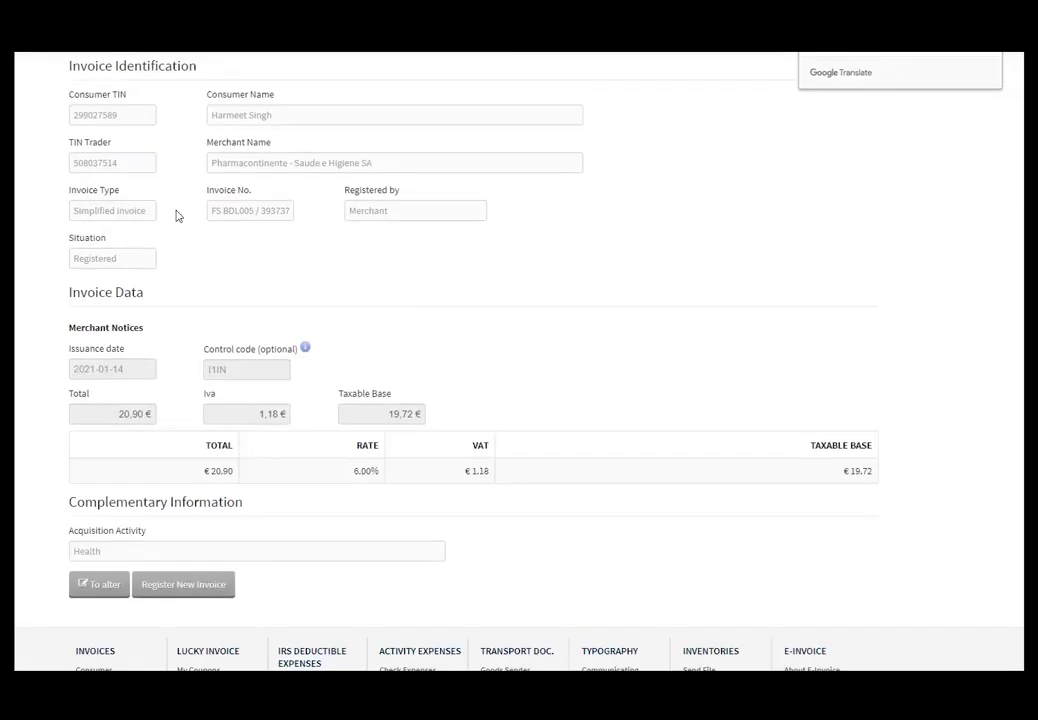
scroll(150, 180, up, 4)
Reopen the consumer's Check Invoices list and find the Pharmacontinente invoice on the second page.
click(103, 106)
click(106, 160)
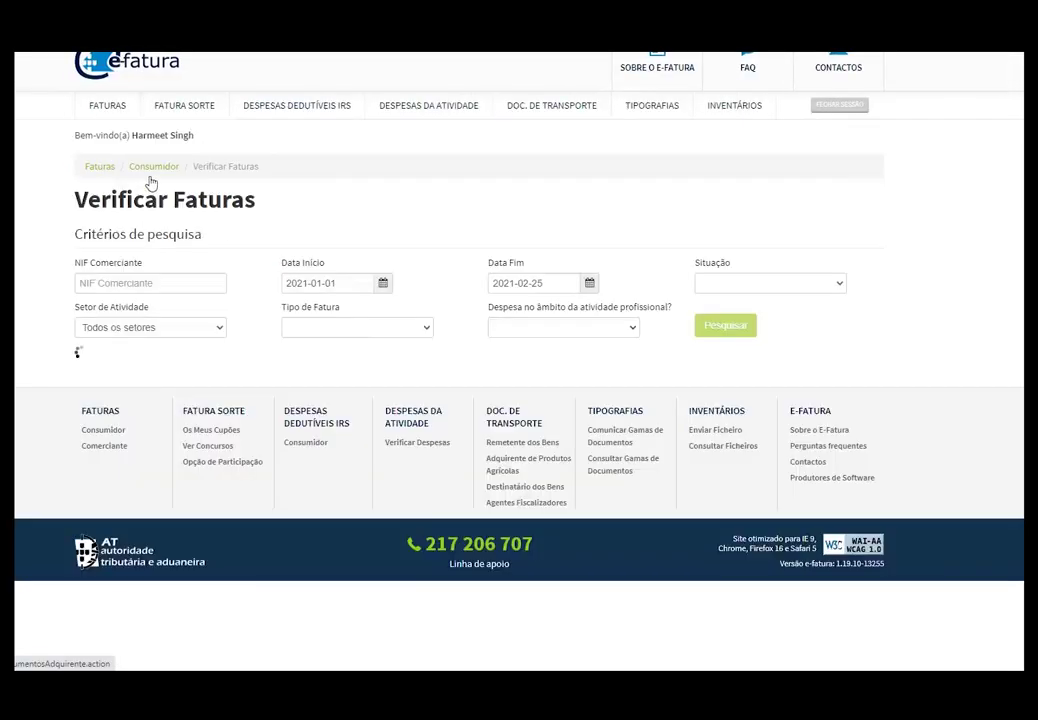
scroll(607, 363, down, 2)
scroll(607, 363, down, 5)
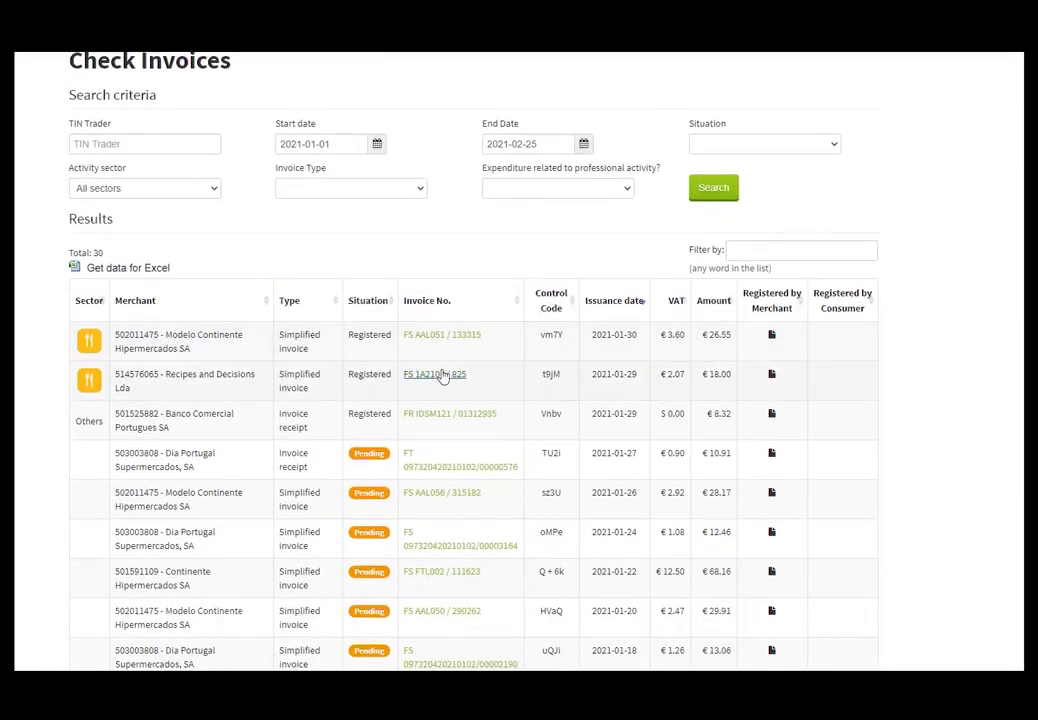
click(845, 428)
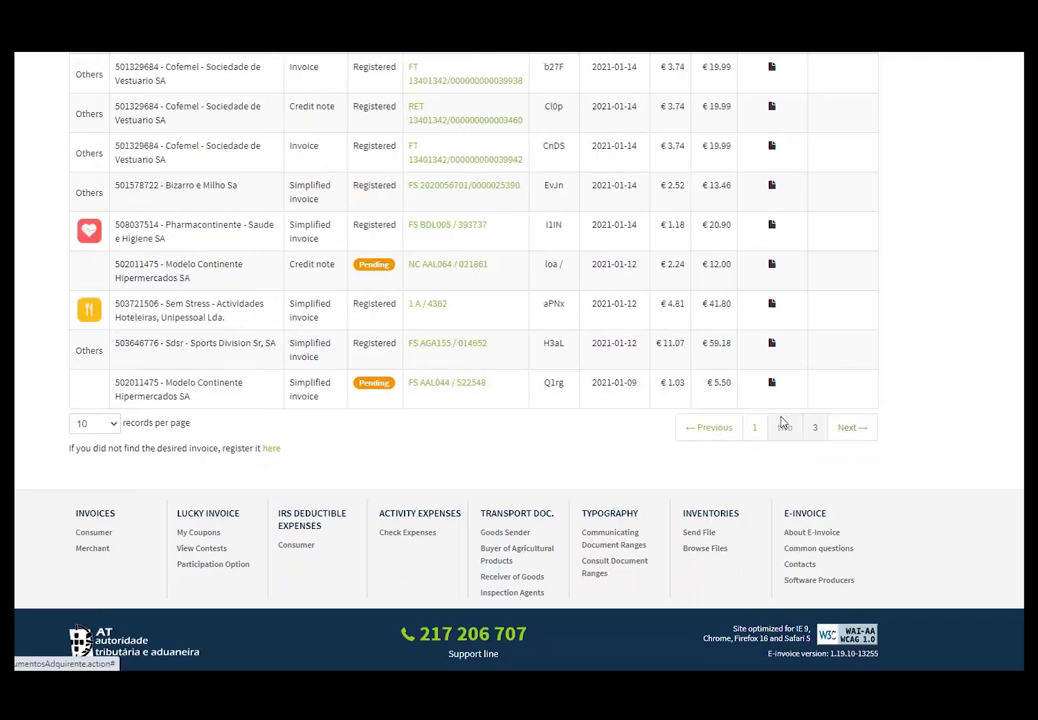
scroll(540, 317, up, 4)
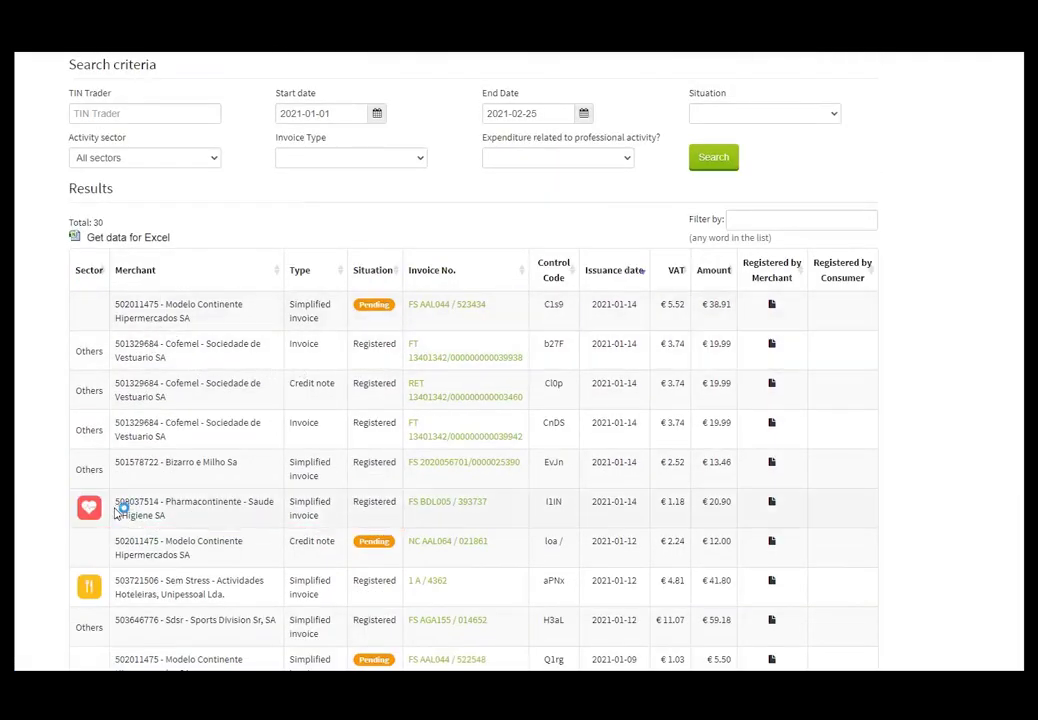
Check the sector and situation shown for the Pharmacontinente invoice in the results.
mouse_move(116, 501)
mouse_down()
mouse_move(400, 525)
mouse_move(551, 503)
mouse_up()
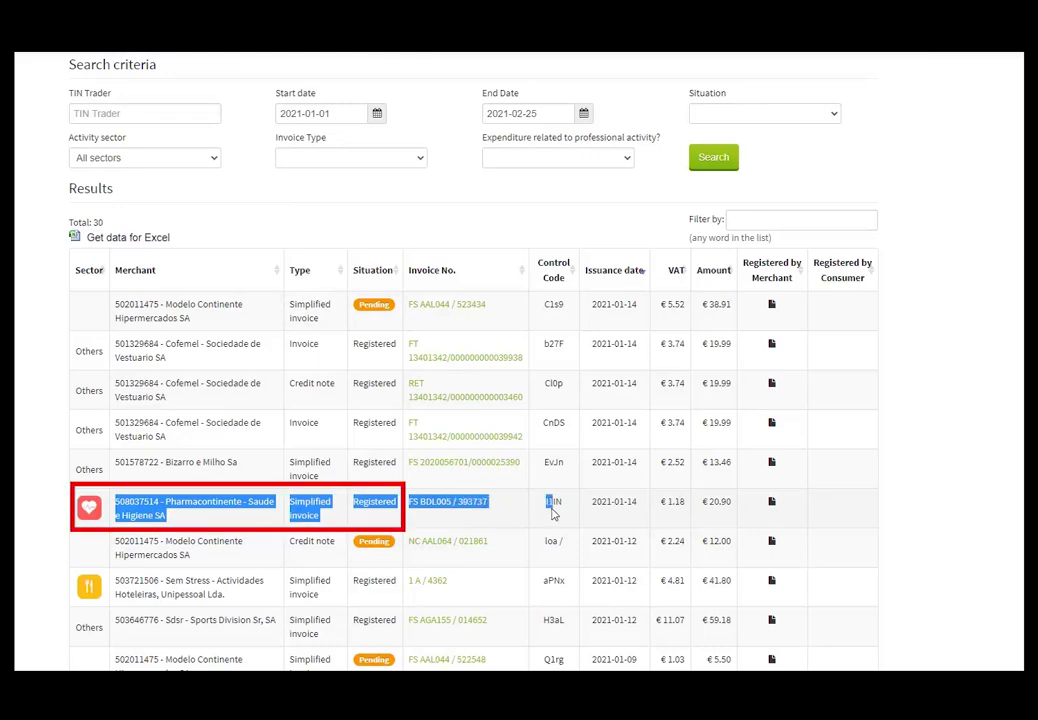
click(400, 505)
double_click(391, 502)
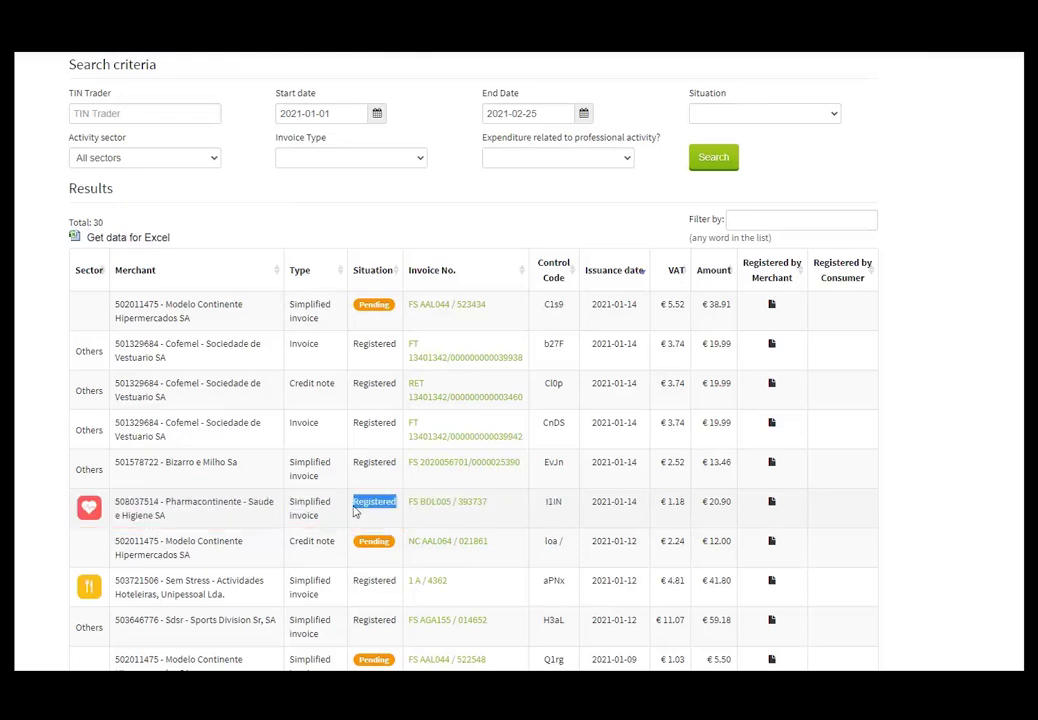
scroll(381, 470, down, 2)
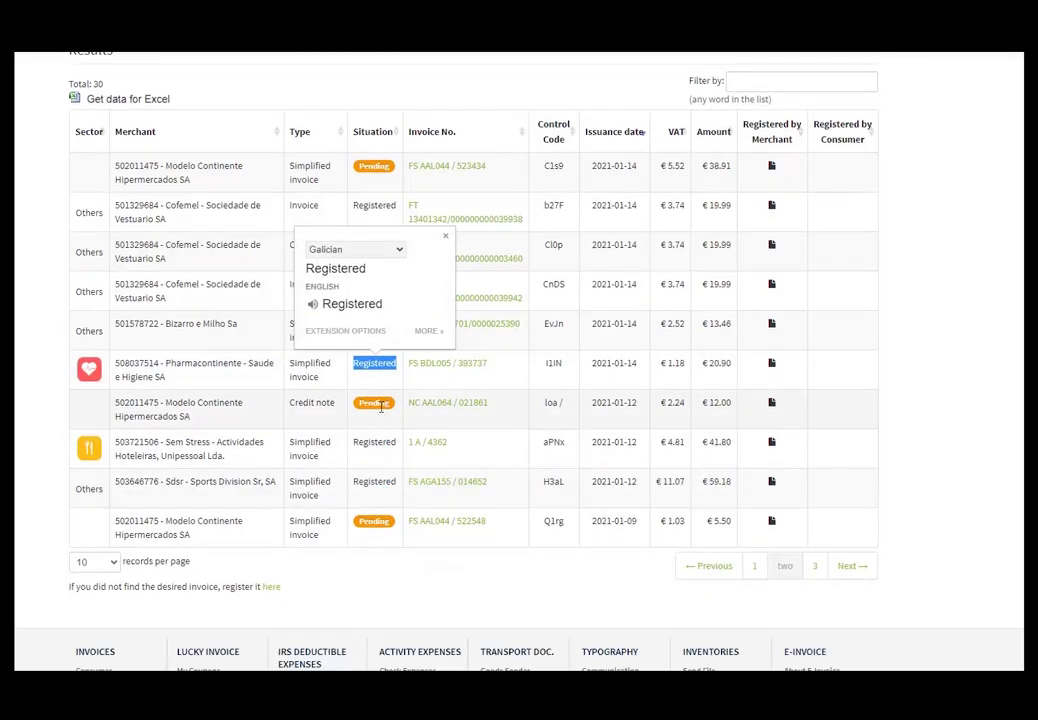
scroll(380, 406, up, 4)
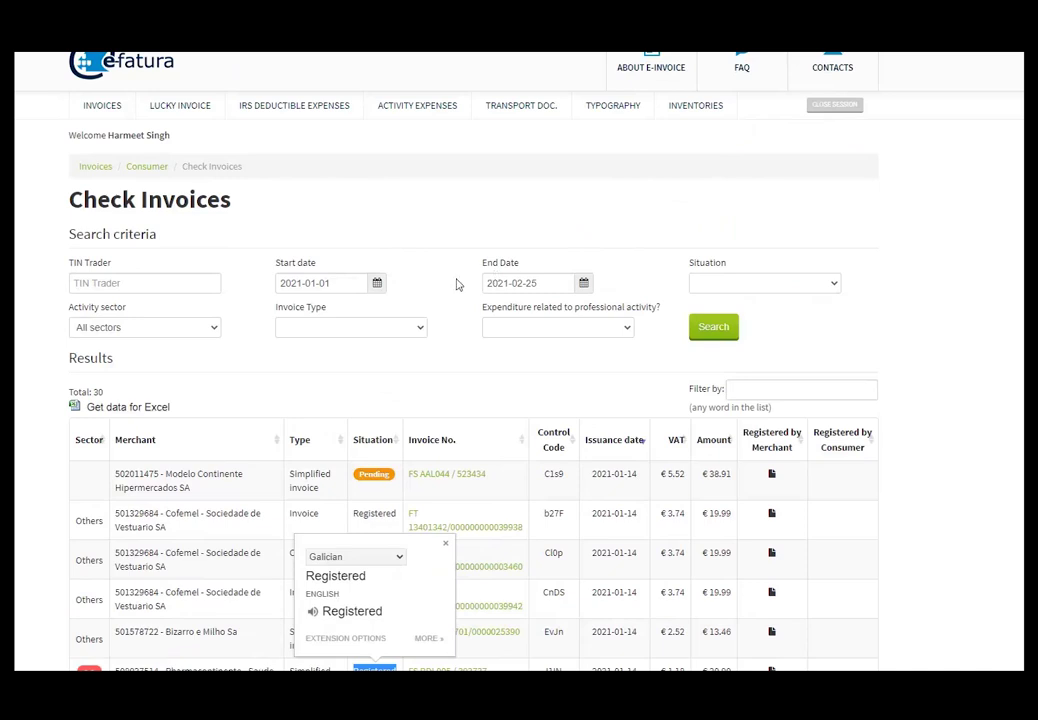
click(438, 387)
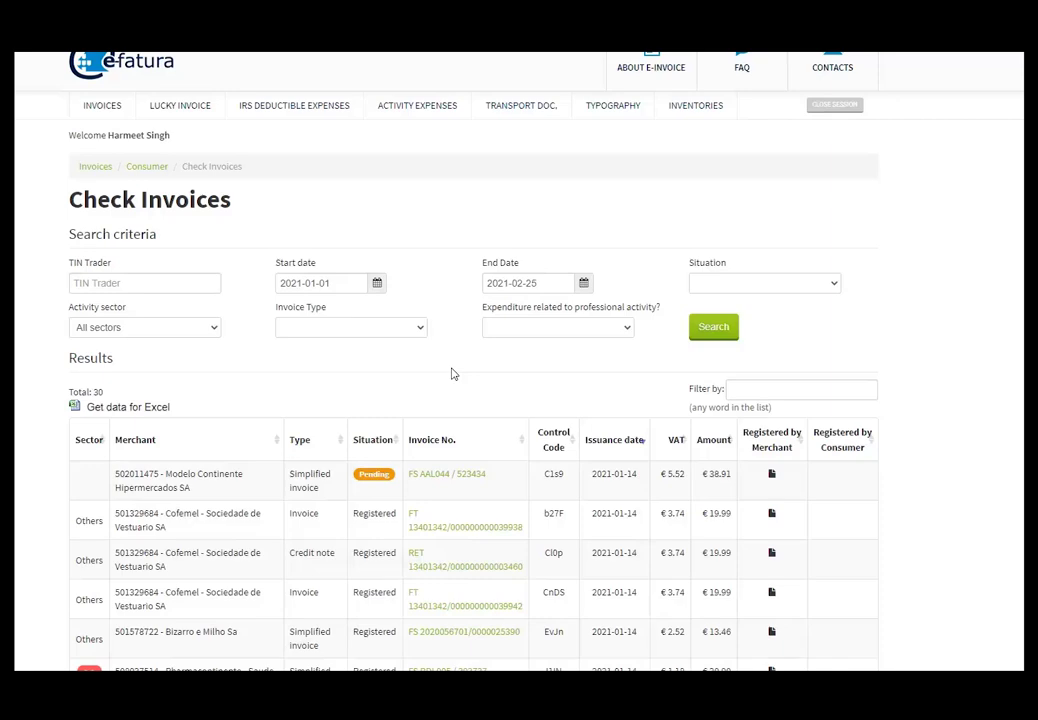
scroll(460, 365, down, 2)
scroll(472, 360, up, 2)
Open the consumer area of the Invoices section and examine the provisional IRS deductions for 2020.
click(111, 104)
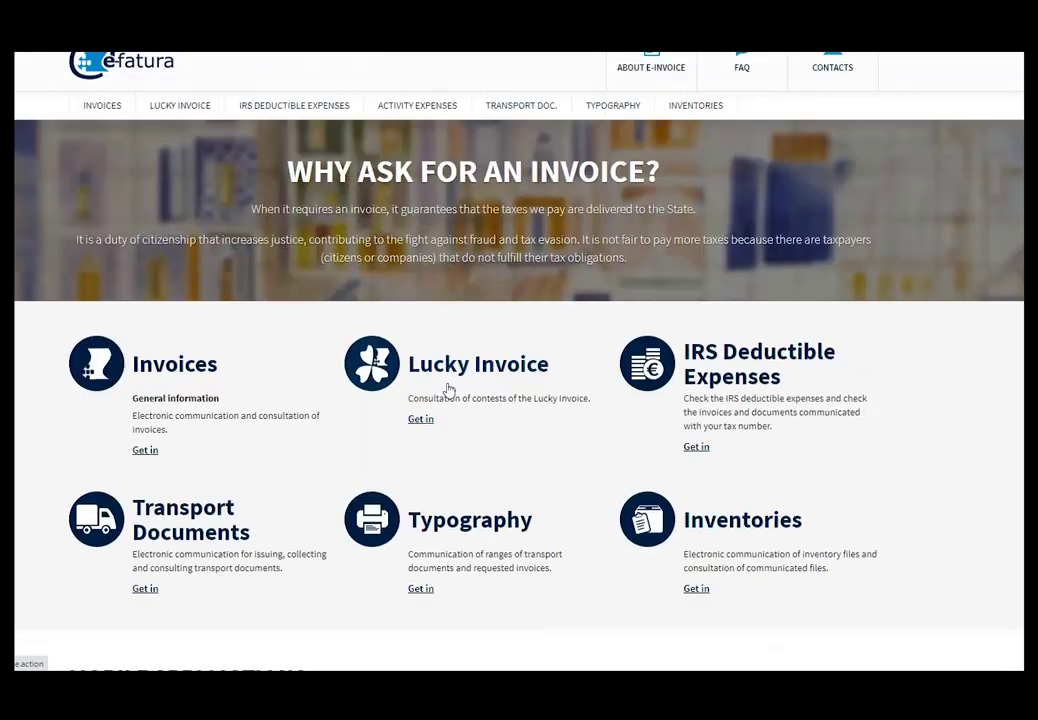
click(181, 370)
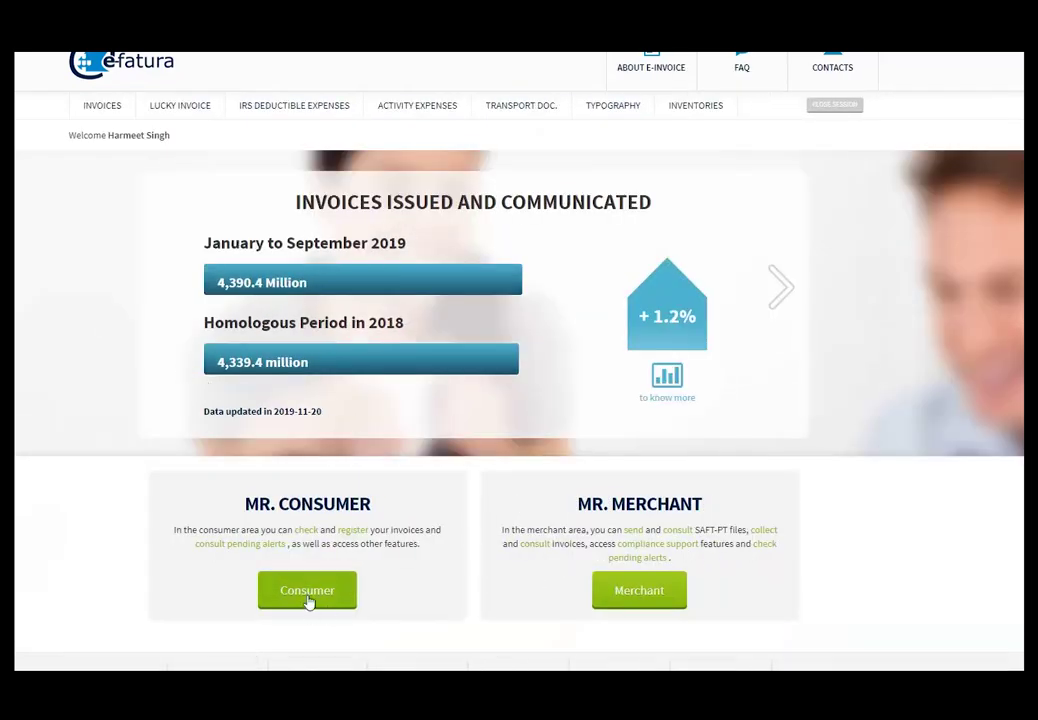
click(317, 592)
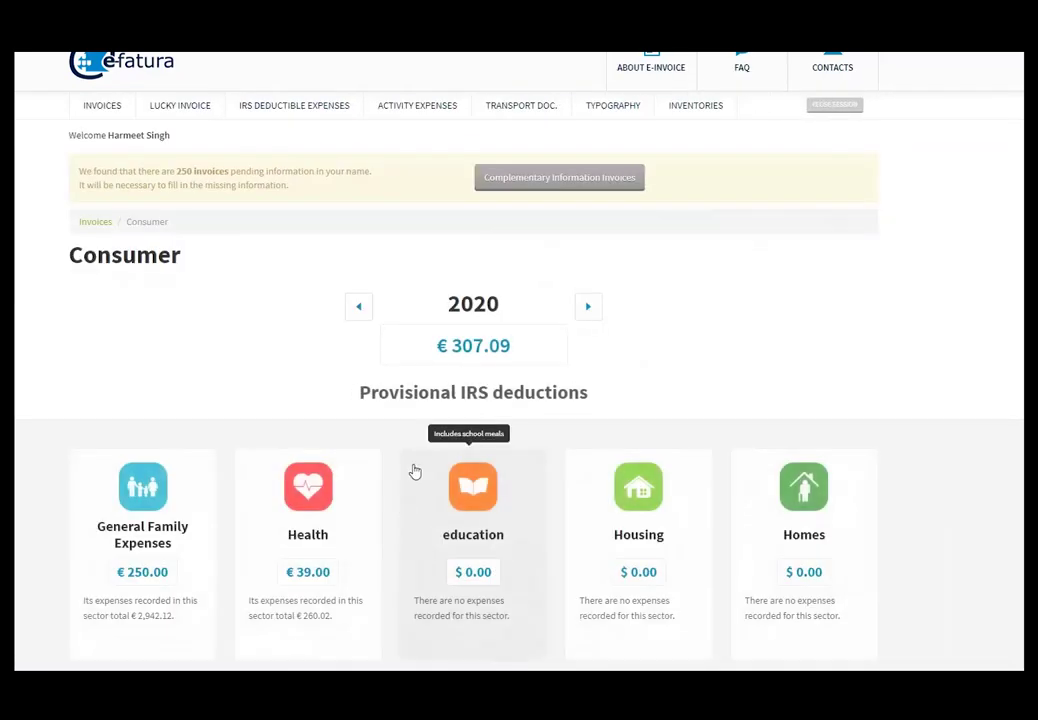
drag(434, 345, 485, 345)
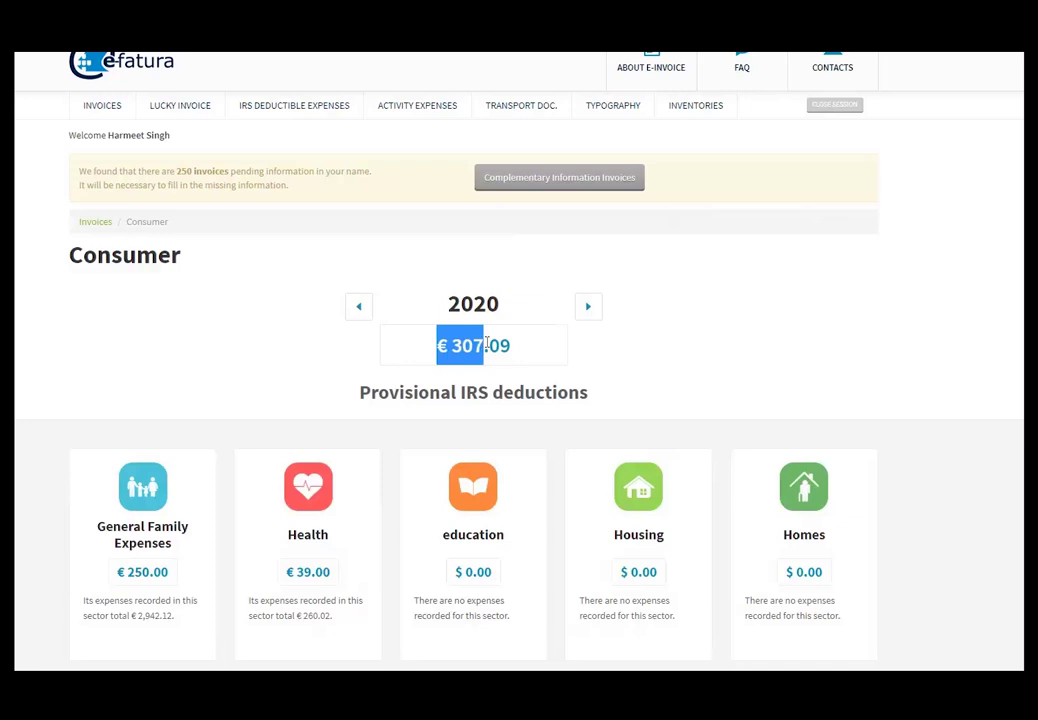
Switch the consumer overview to 2021 and examine the provisional IRS deductions in total and by sector.
click(587, 312)
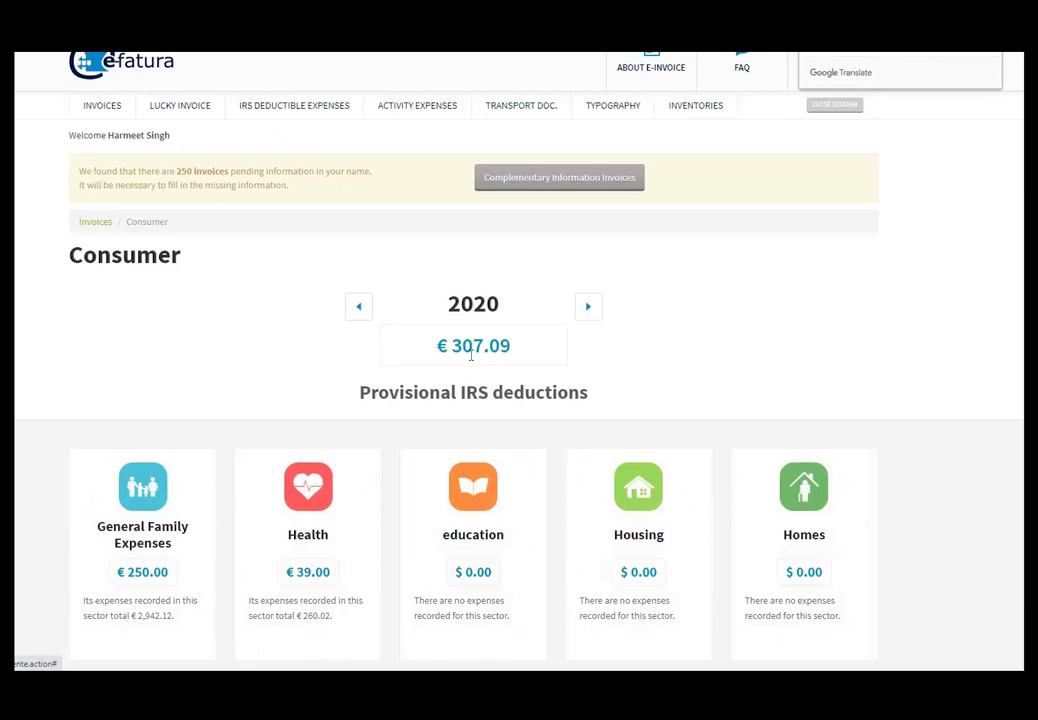
click(588, 310)
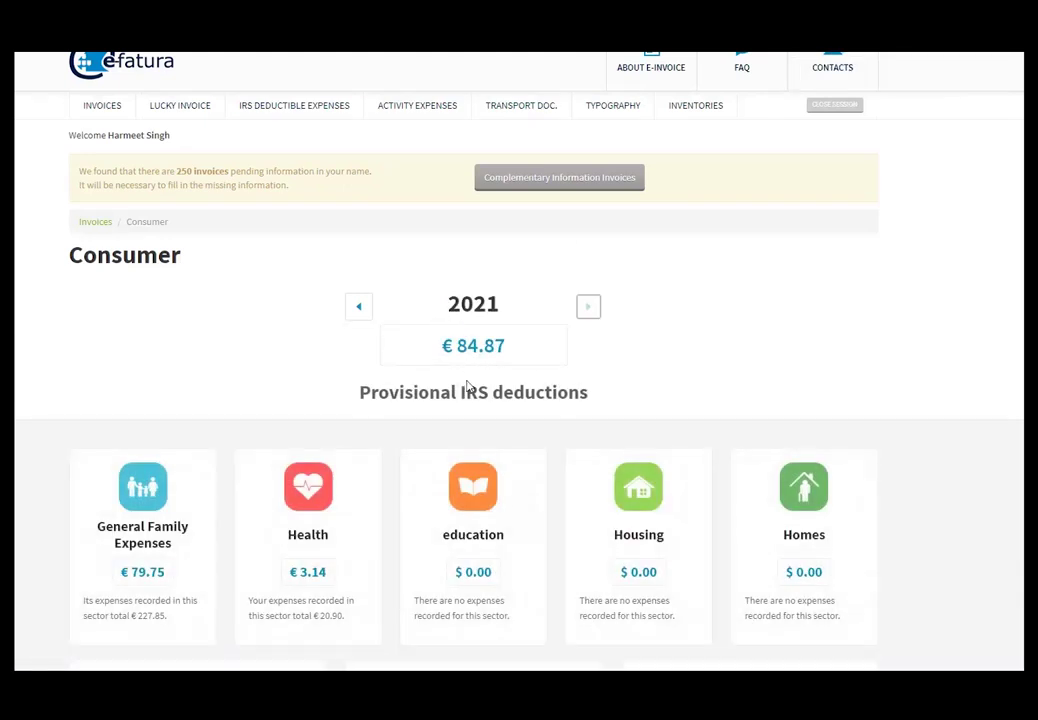
drag(445, 346, 514, 345)
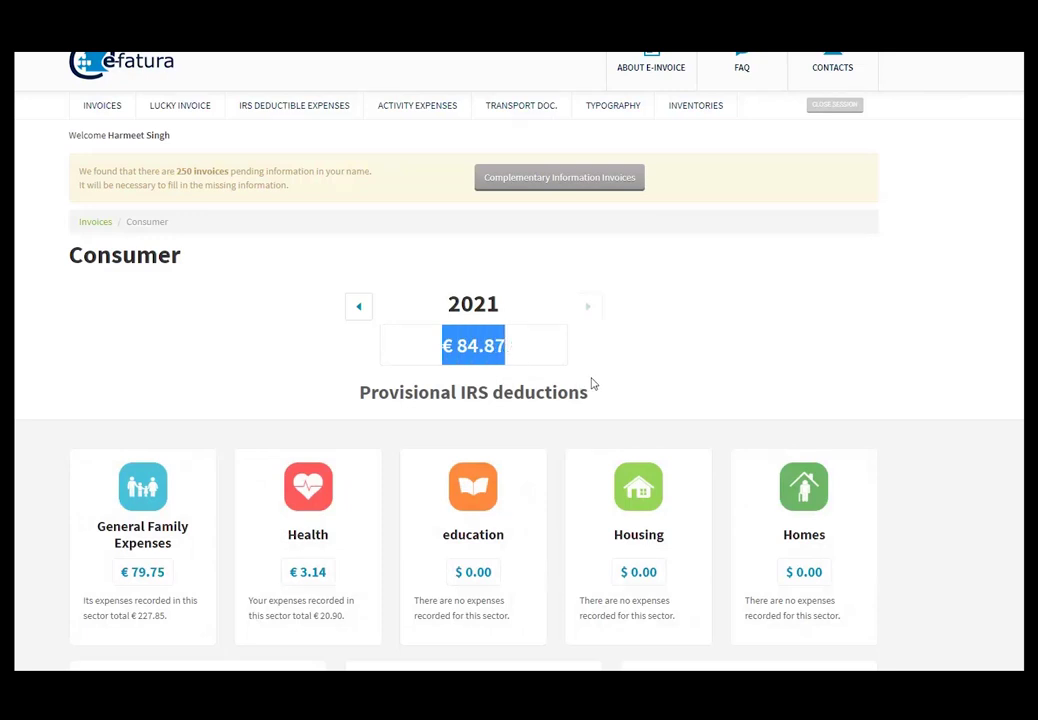
scroll(290, 470, down, 2)
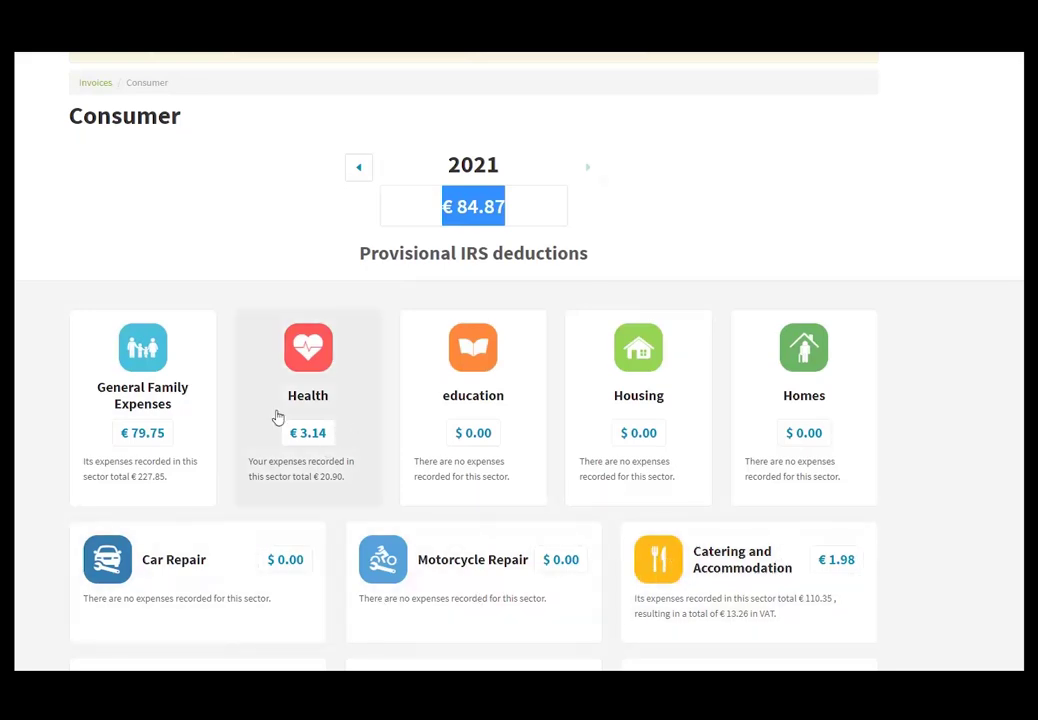
Return to the consumer's Check Invoices list from the 2021 deductions overview.
scroll(109, 385, up, 2)
mouse_move(80, 100)
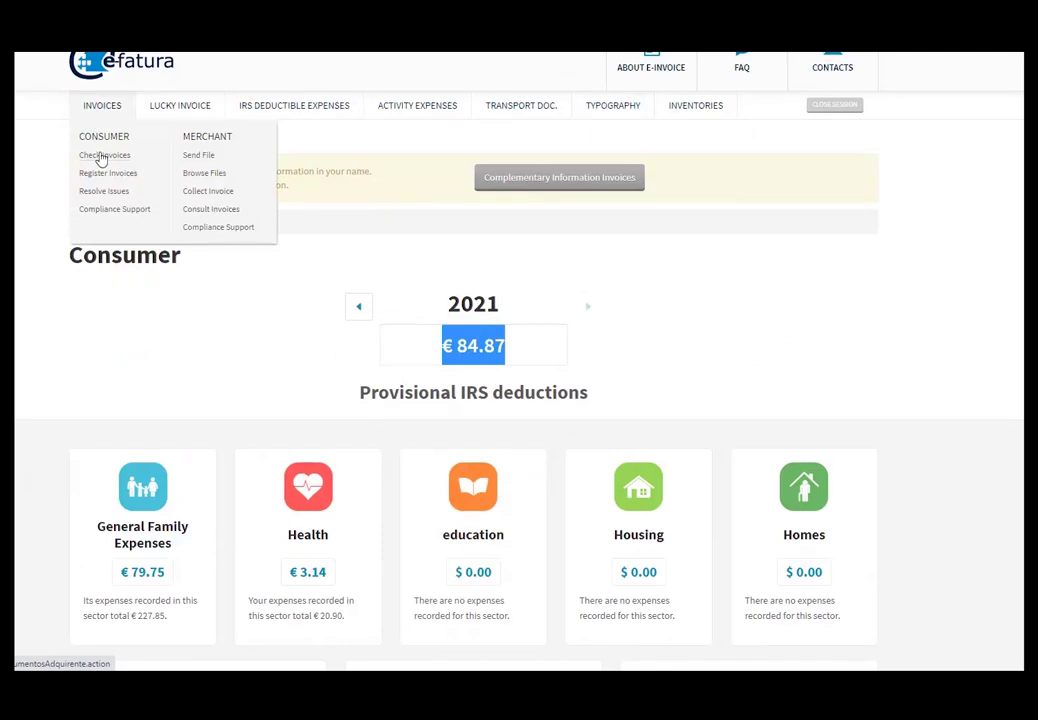
click(101, 156)
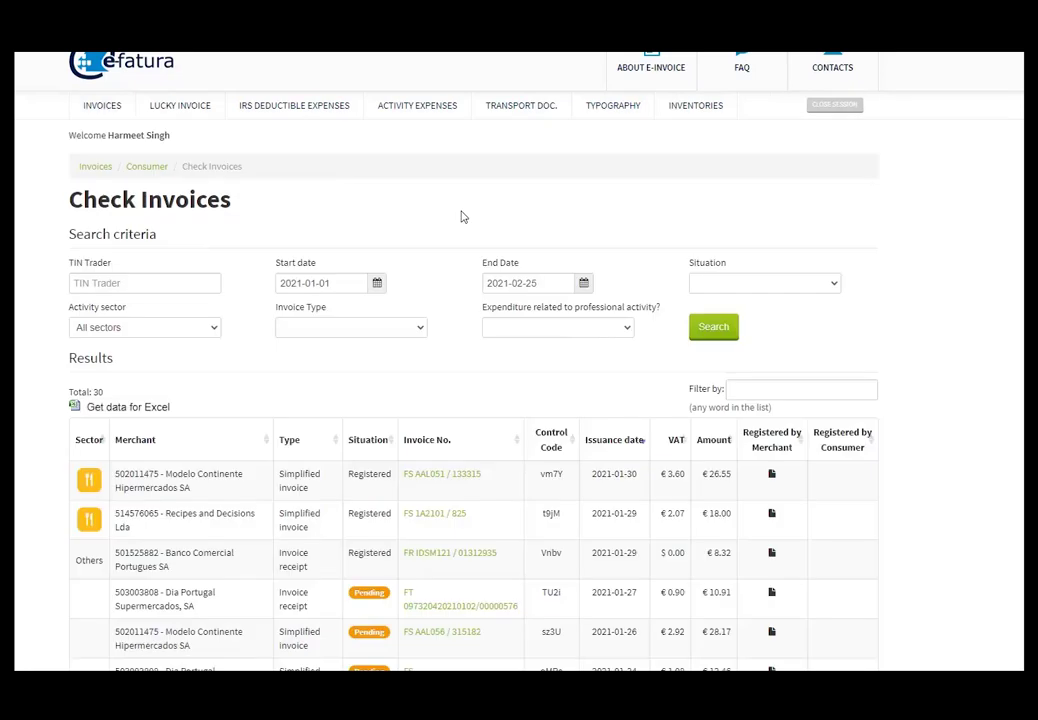